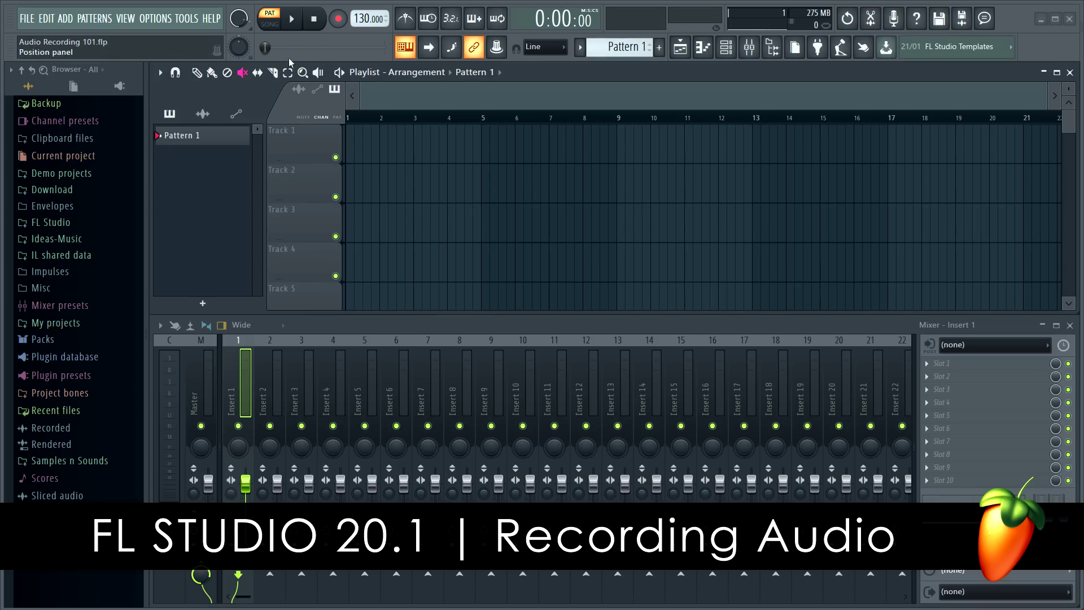
- Switch the transport to SONG mode and arm recording
click(279, 27)
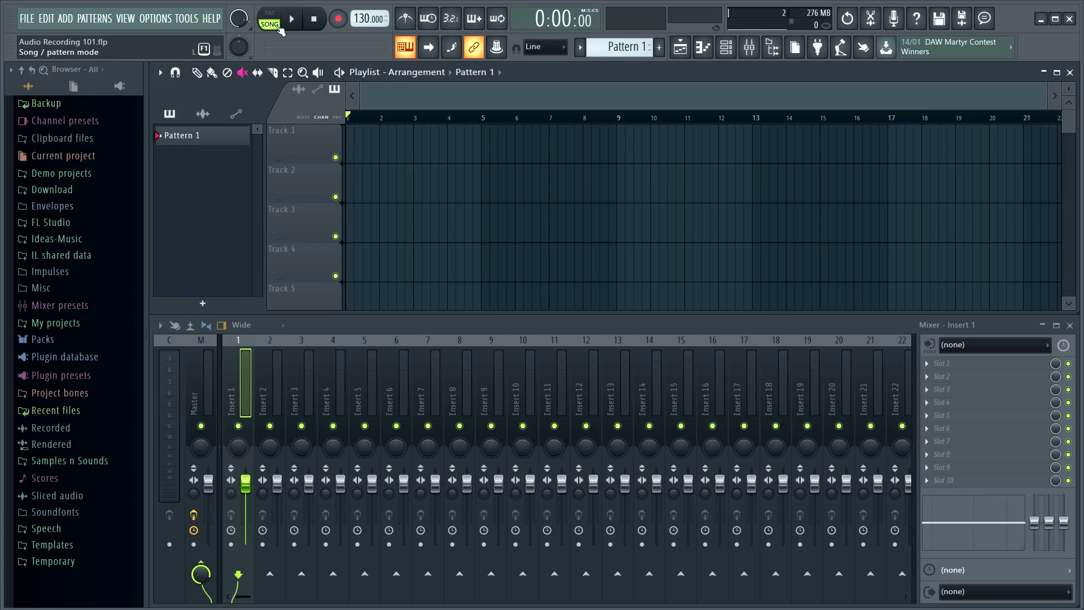
click(344, 24)
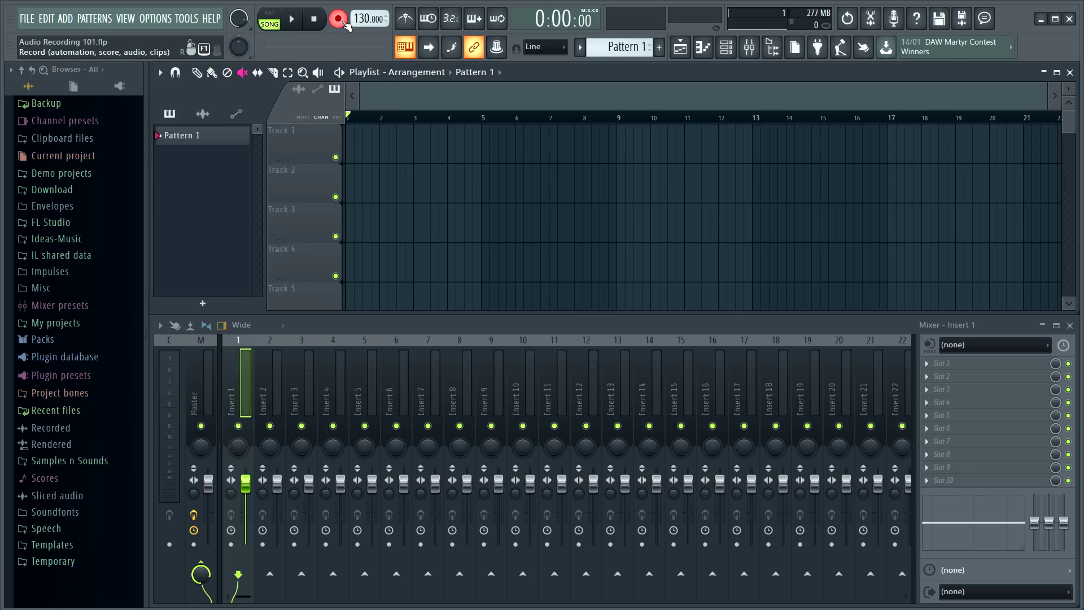
right_click(343, 24)
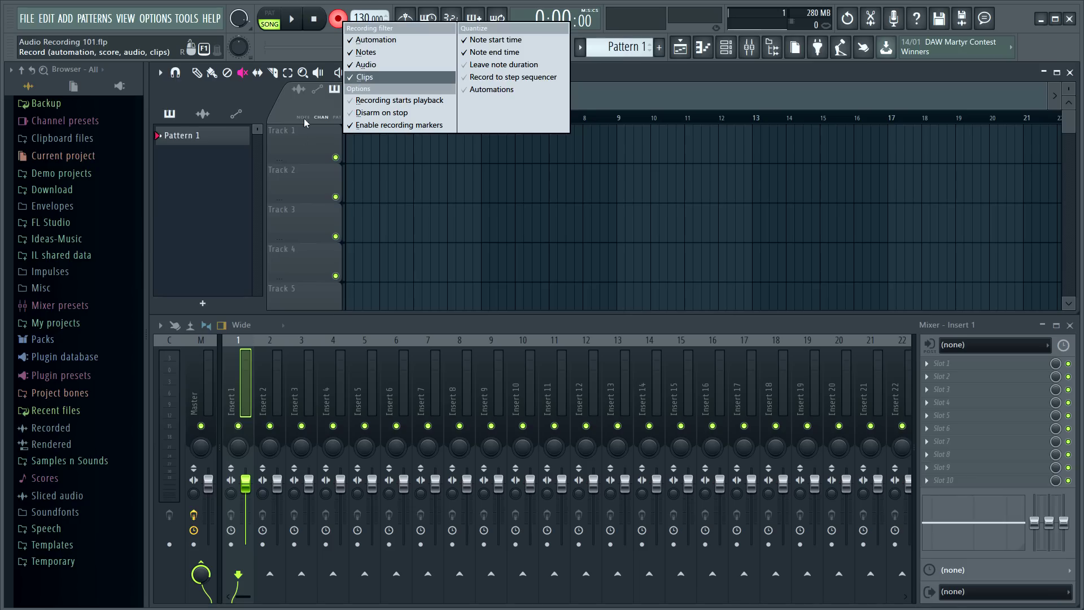
click(308, 154)
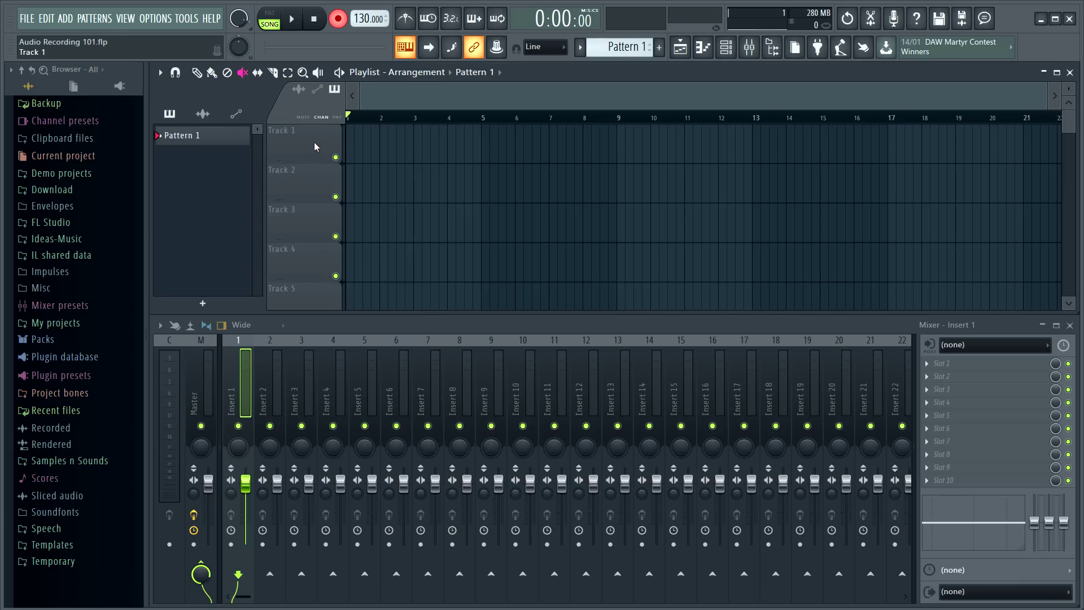
- Make Track 1 an audio track fed from Insert 1 via Track mode > Audio track
right_click(306, 146)
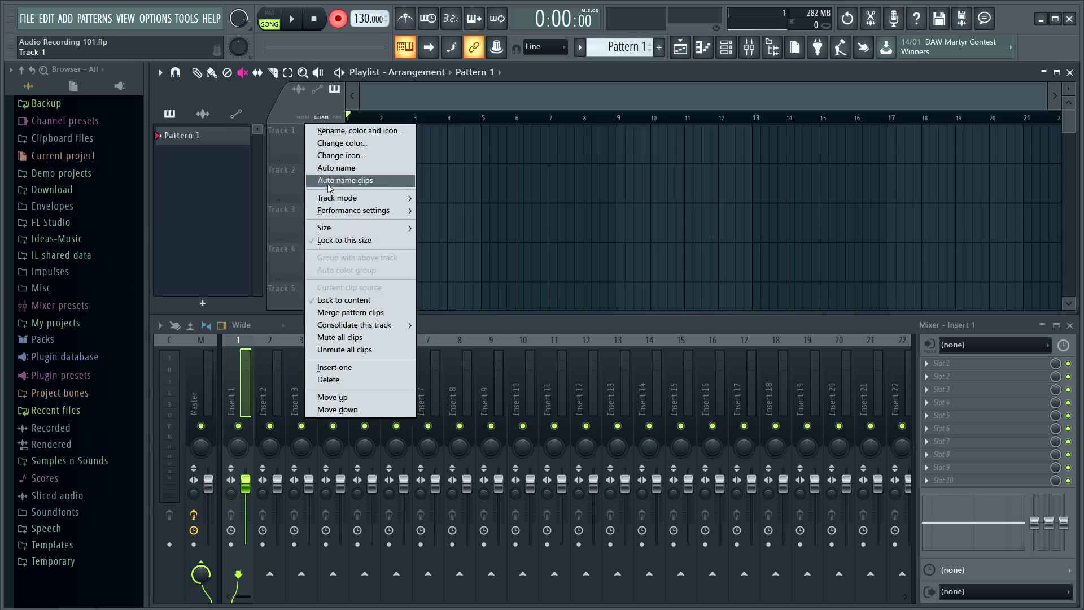
mouse_move(336, 199)
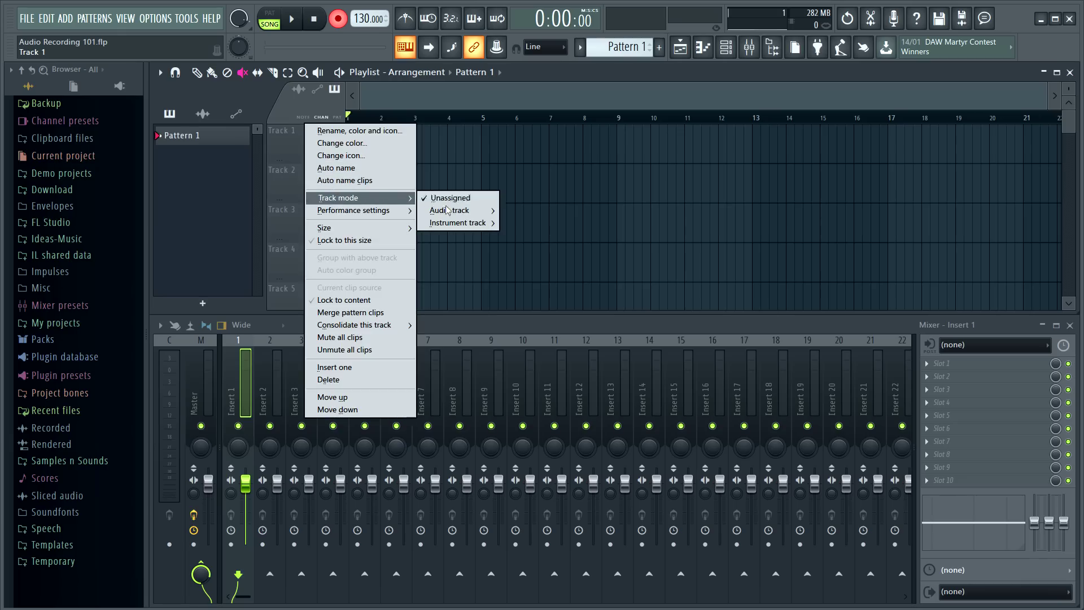
mouse_move(473, 214)
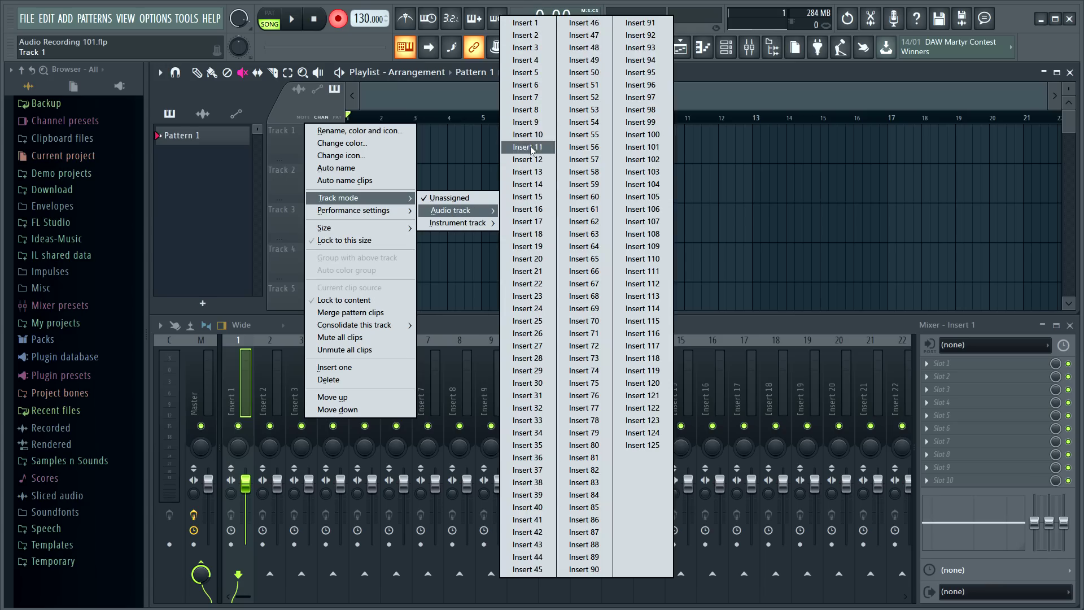
click(530, 24)
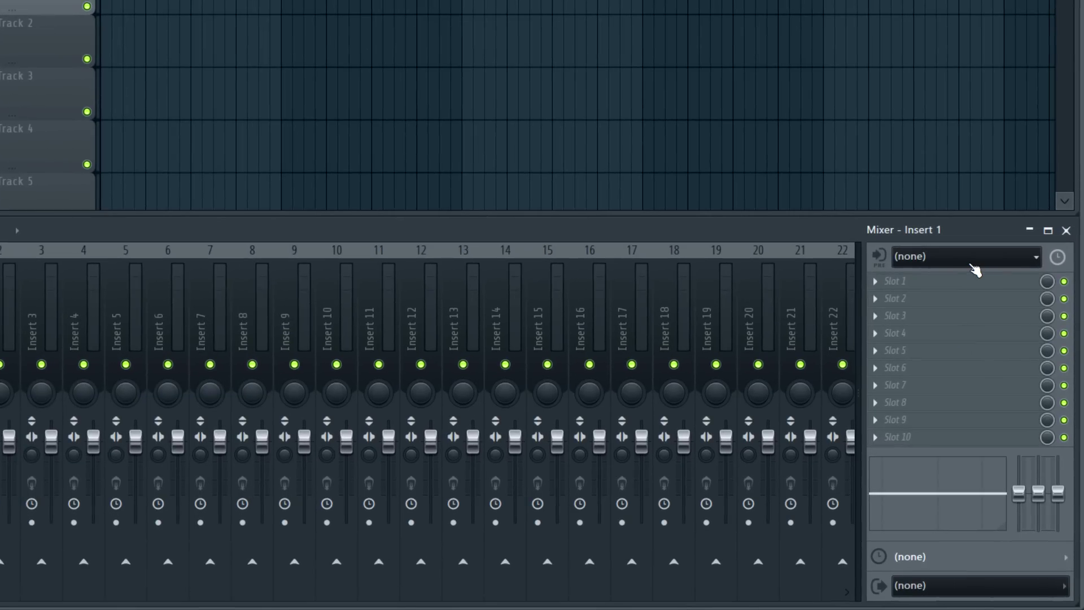
- Set mixer Insert 1's audio input to In 1 (FL Studio ASIO mono)
click(972, 263)
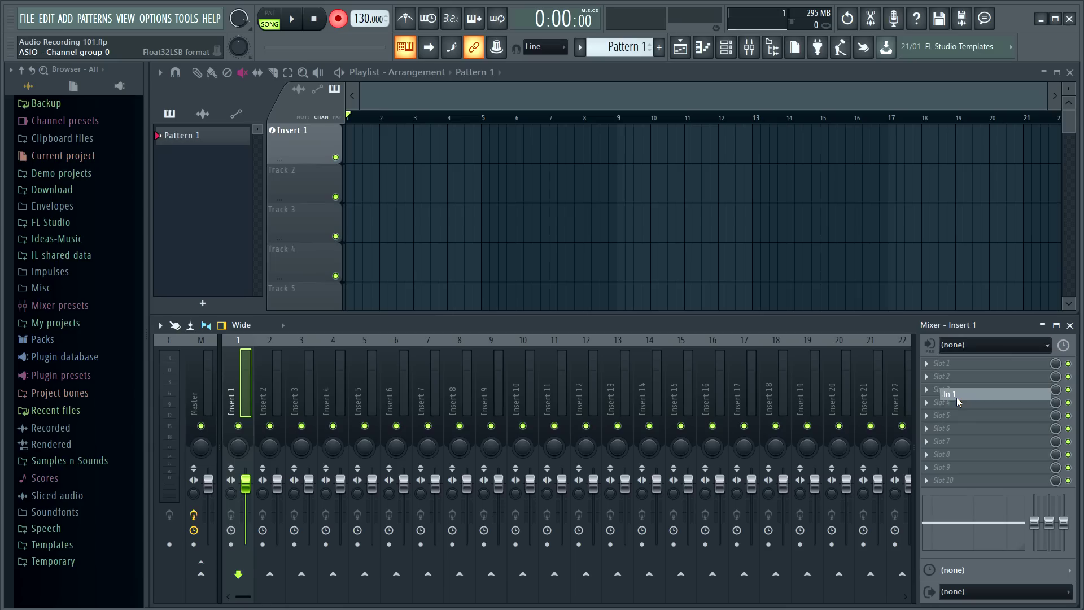
click(926, 323)
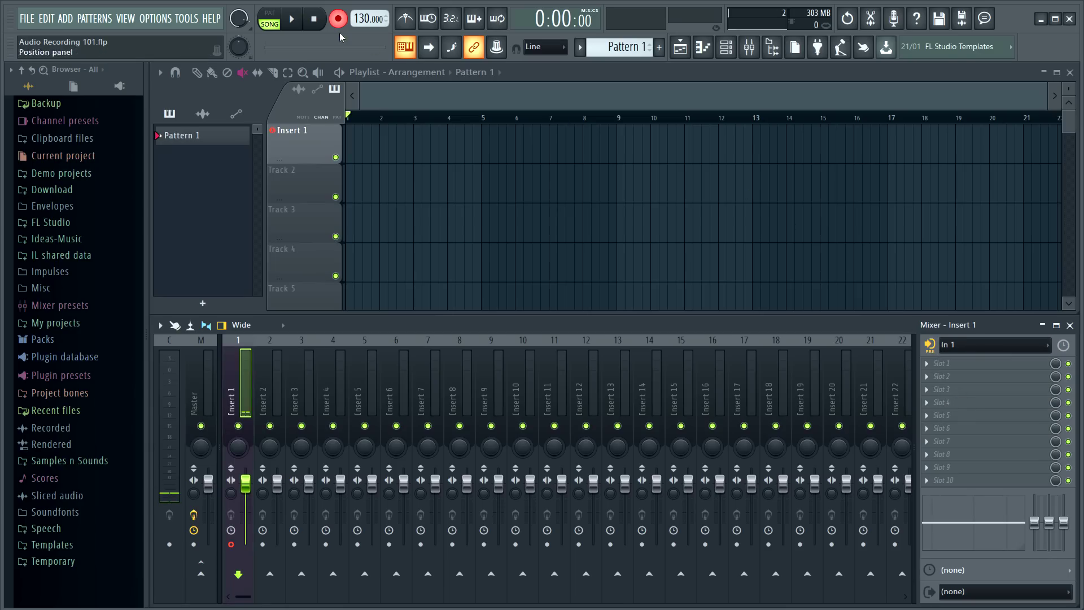
- Record a vocal take onto the Insert 1 track, then zoom in on the new clip
click(292, 22)
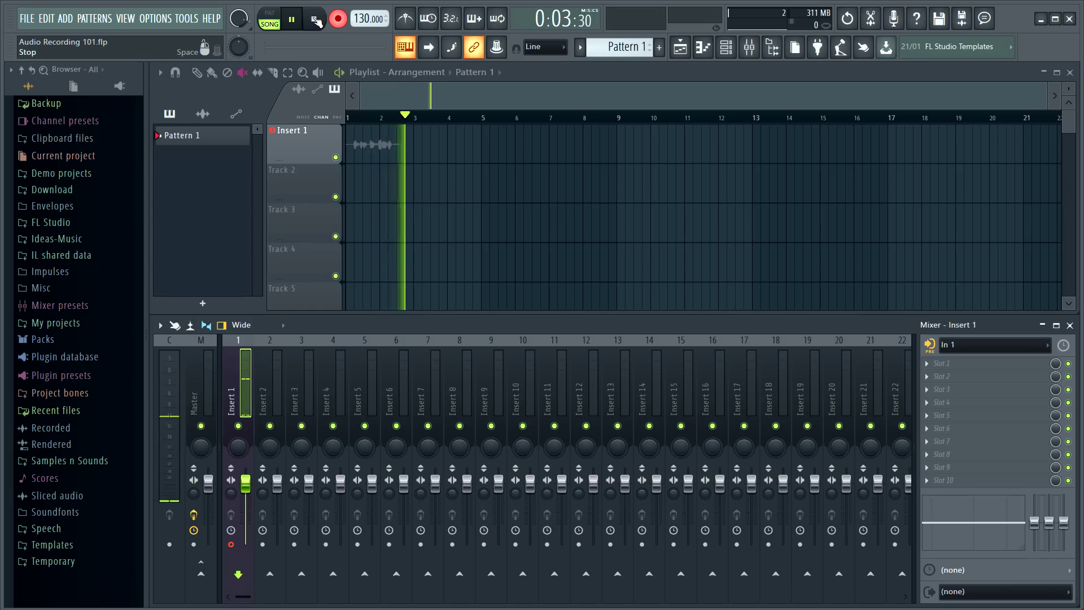
click(315, 19)
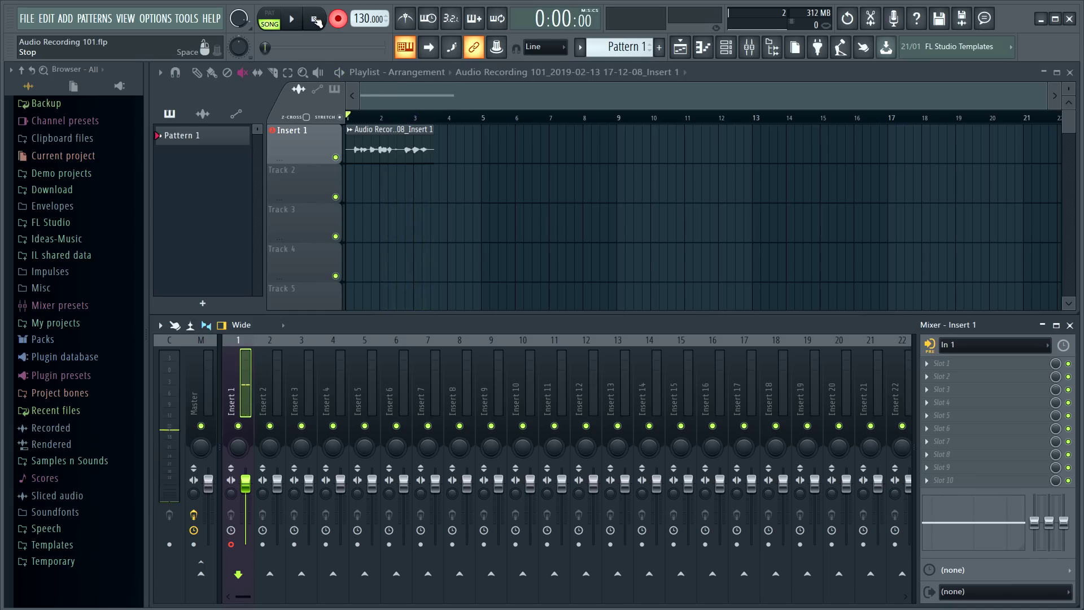
drag(505, 281, 295, 71)
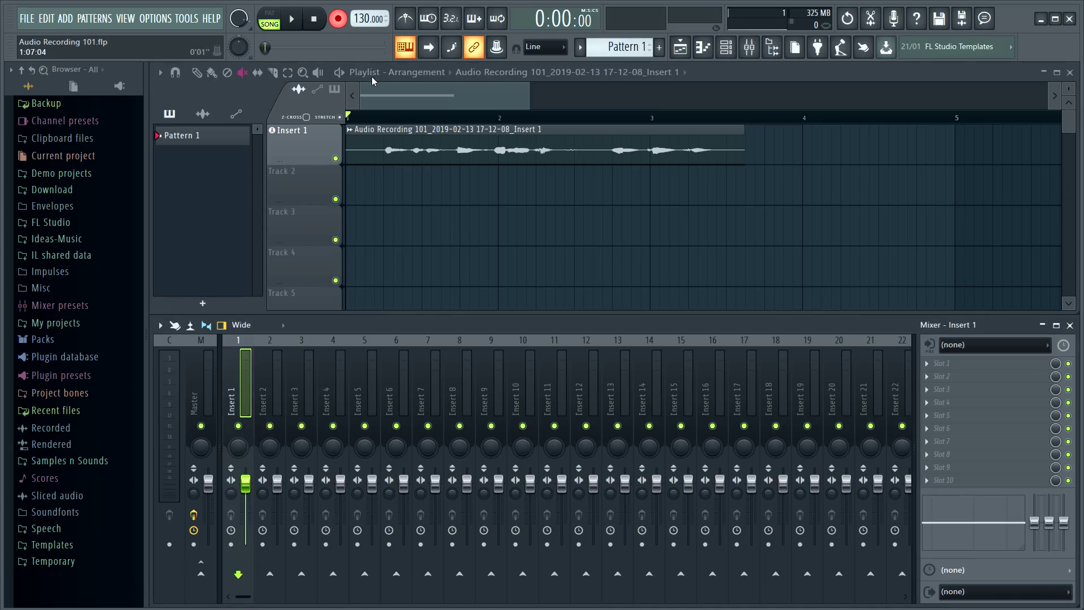
click(301, 22)
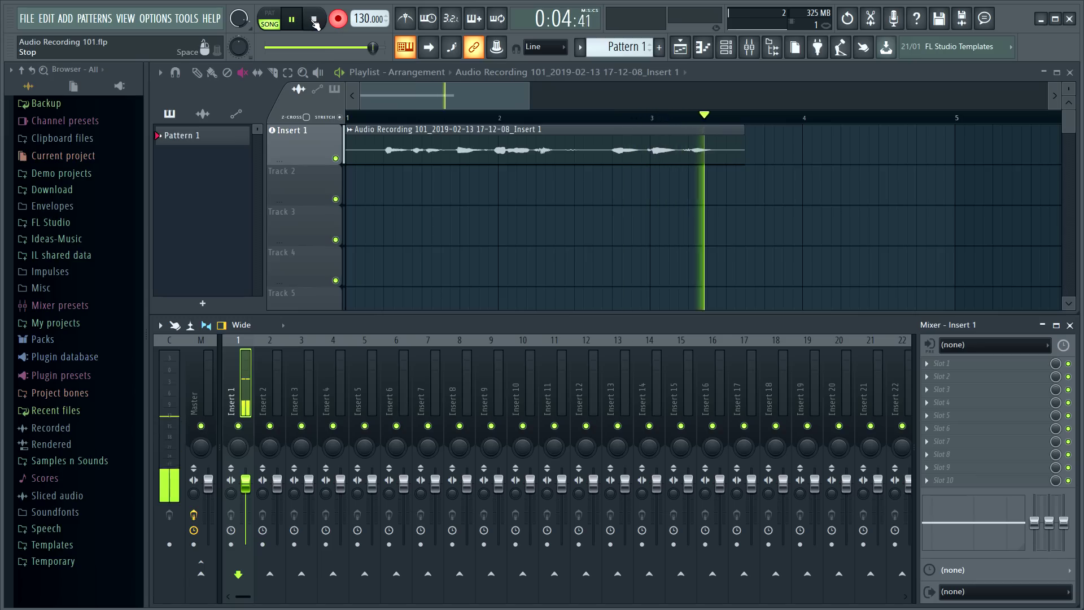
click(314, 19)
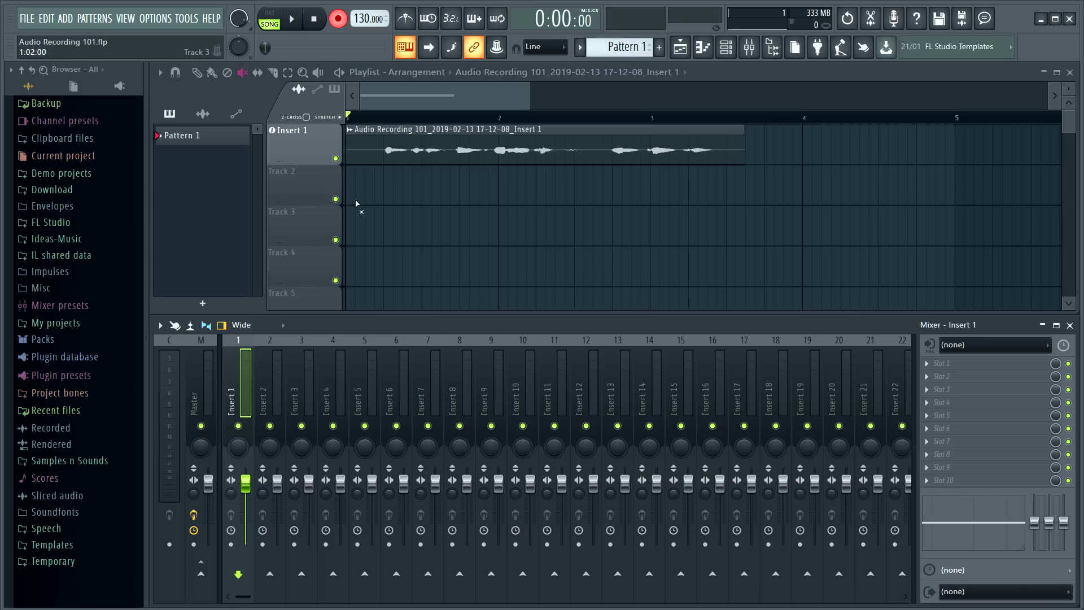
- Mute the first take's track, reset Insert 1 input to In 1, and record a second take
click(338, 160)
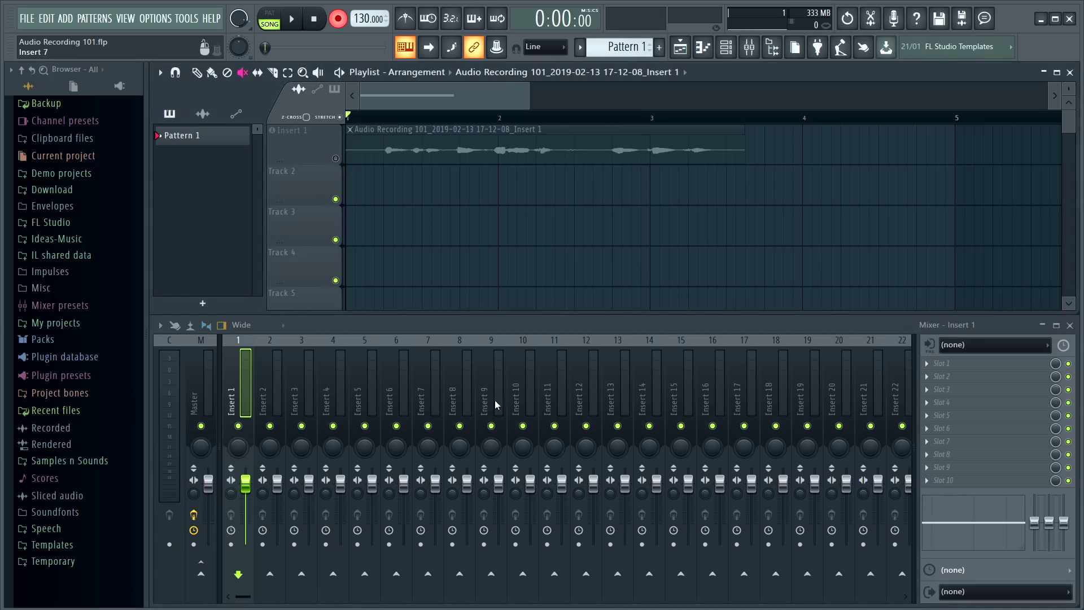
click(986, 347)
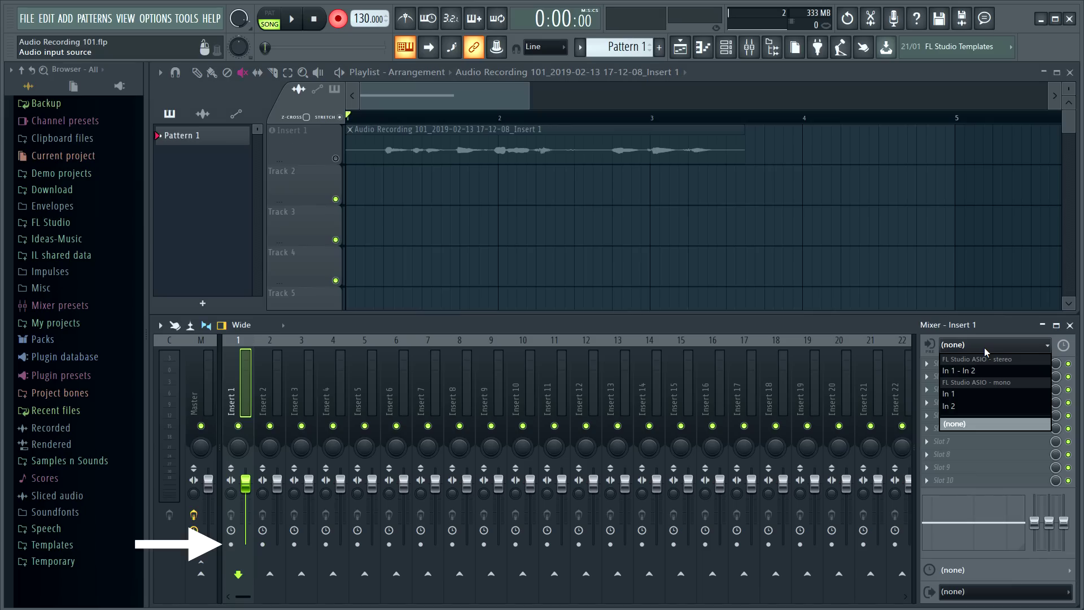
click(970, 395)
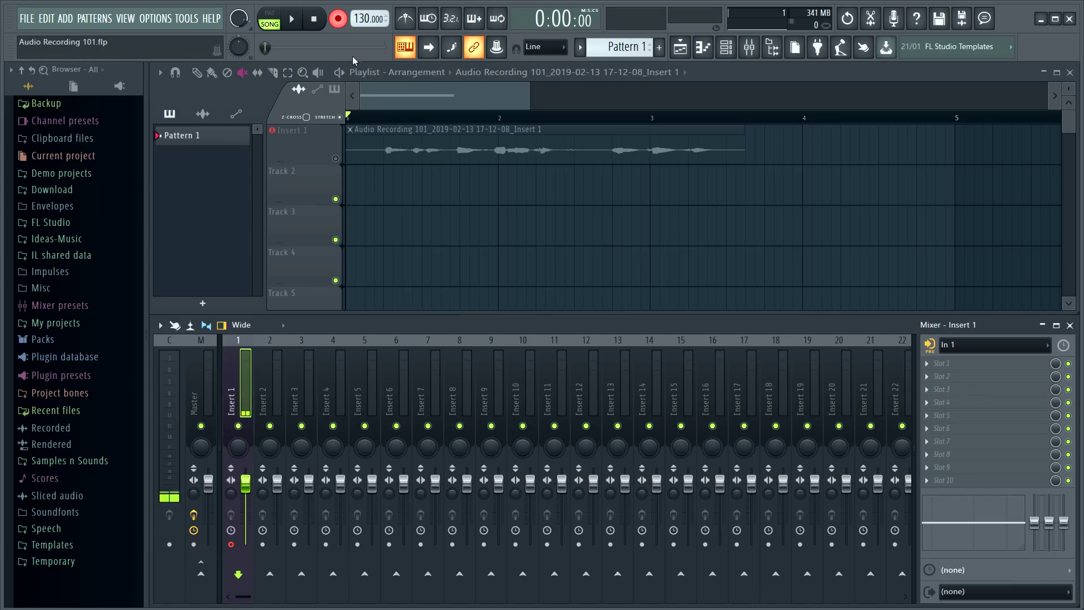
click(292, 20)
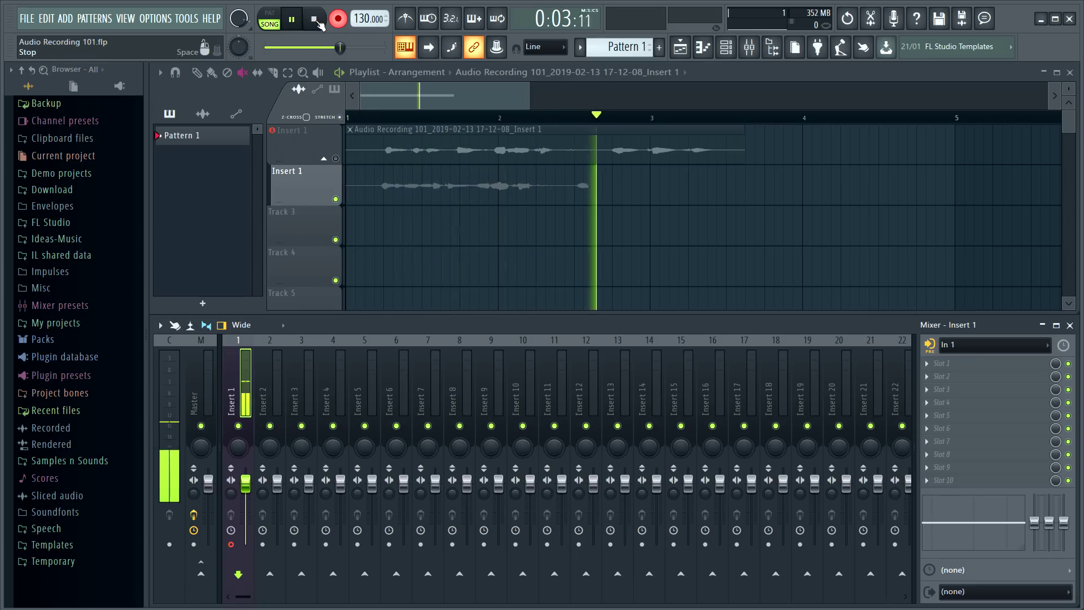
click(315, 20)
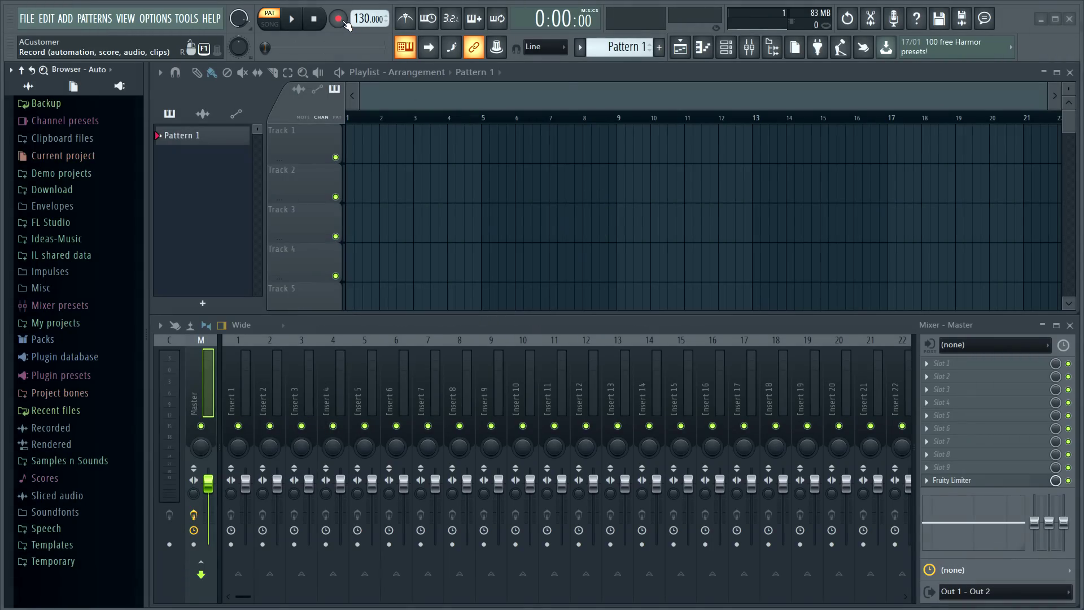
- Check the Record button's filter options: automation, notes, audio and clips
right_click(346, 22)
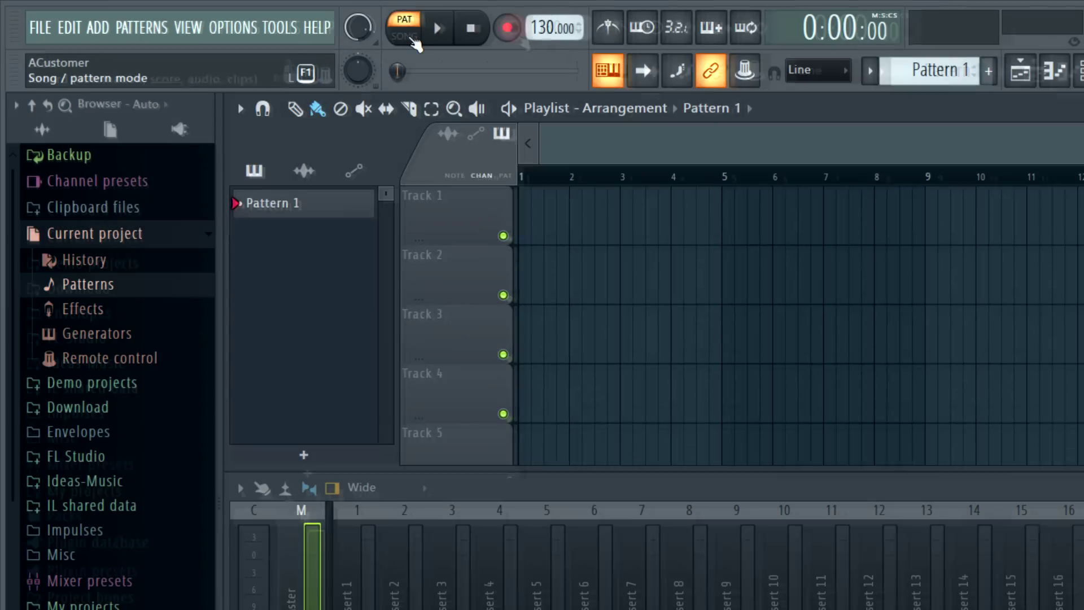
- Switch to song mode and briefly show then hide the instrument channels
click(437, 40)
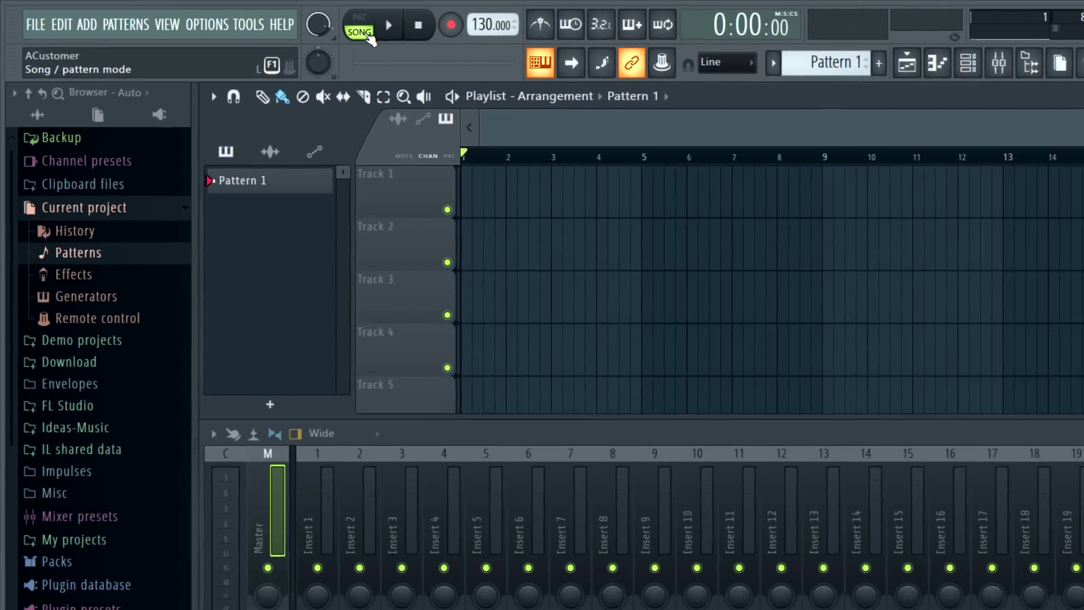
click(727, 49)
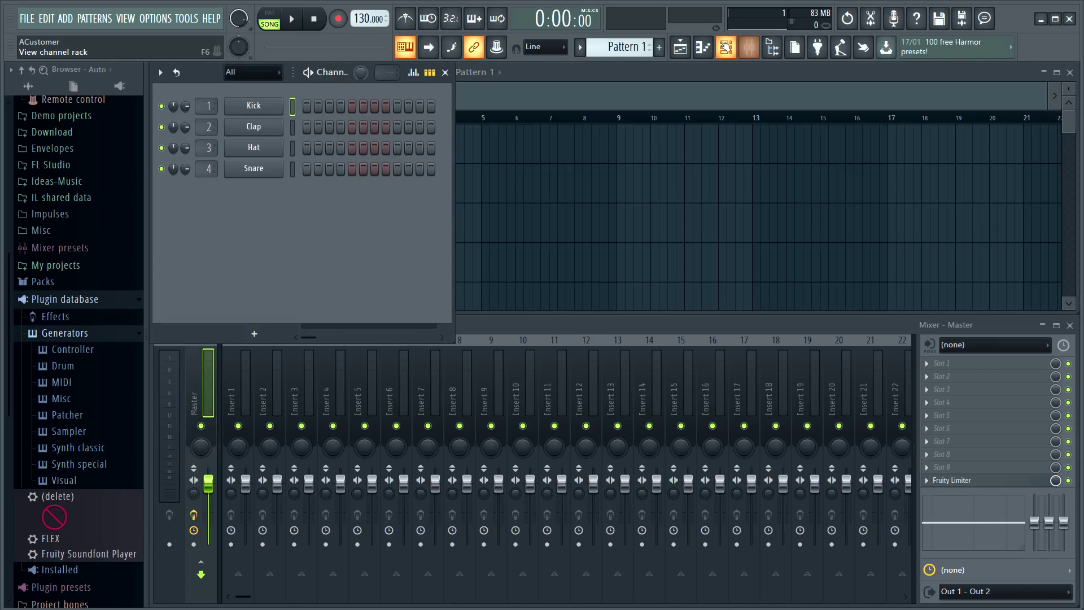
click(729, 48)
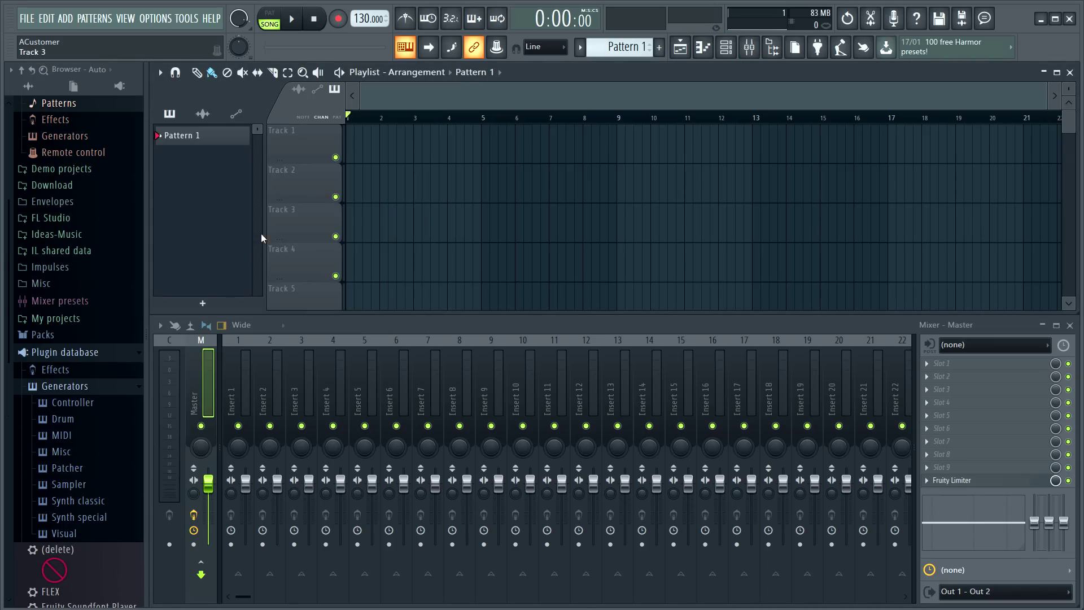
- Enable Disk recording > Auto-create audio clip in the mixer options menu
click(160, 328)
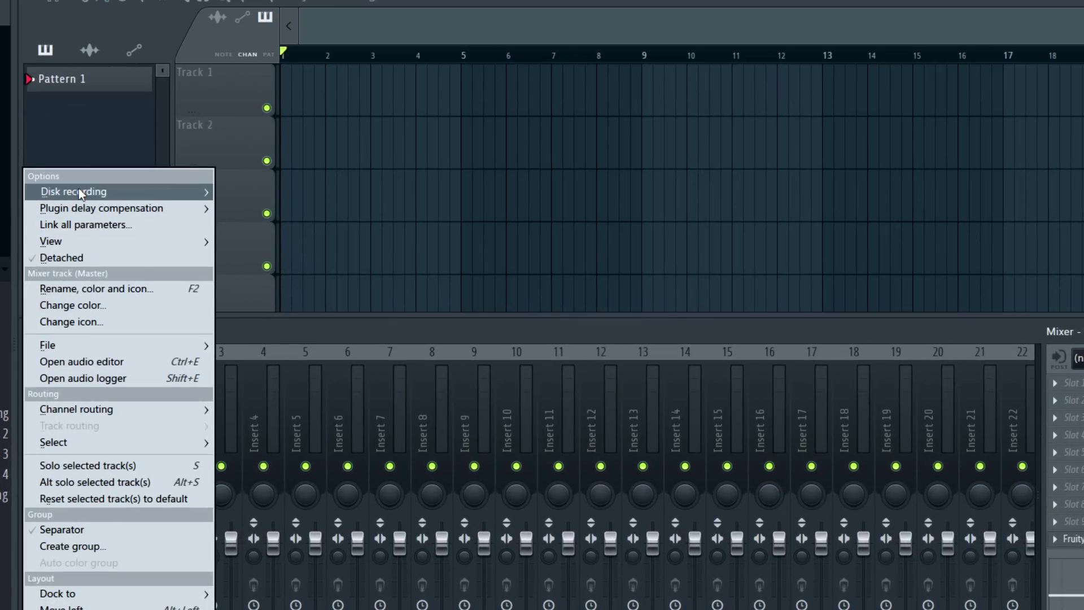
mouse_move(194, 217)
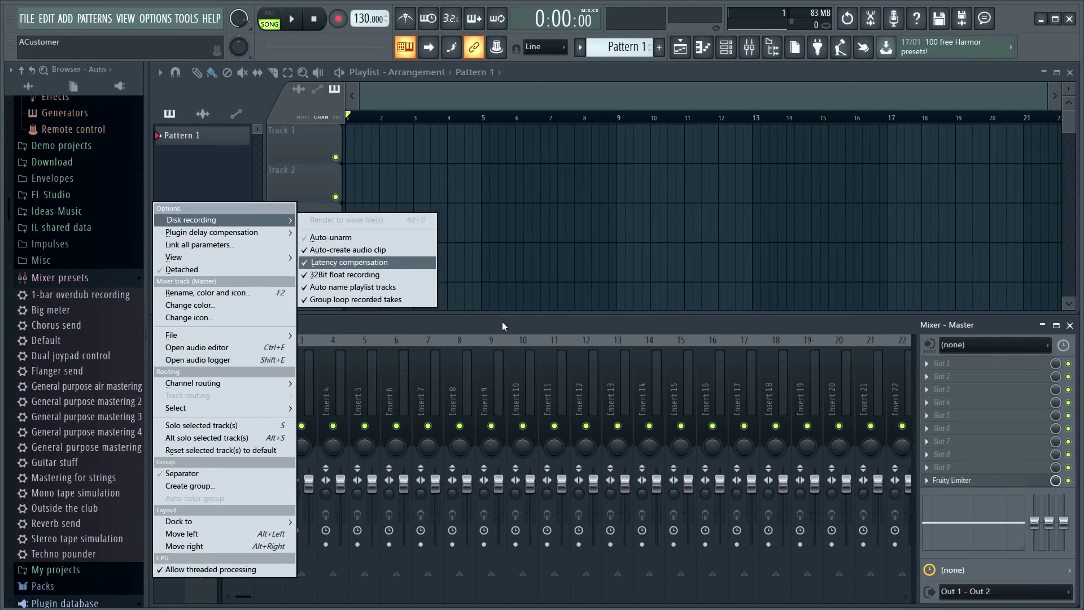
click(502, 323)
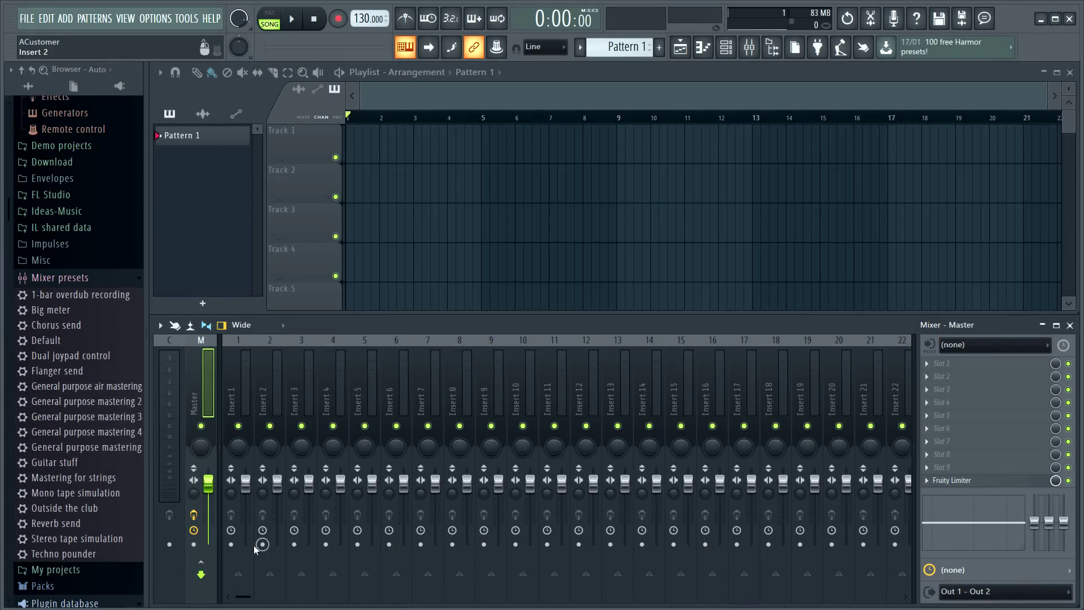
- Arm mixer Insert 1 for disk recording to an Insert 1 wav file
click(231, 545)
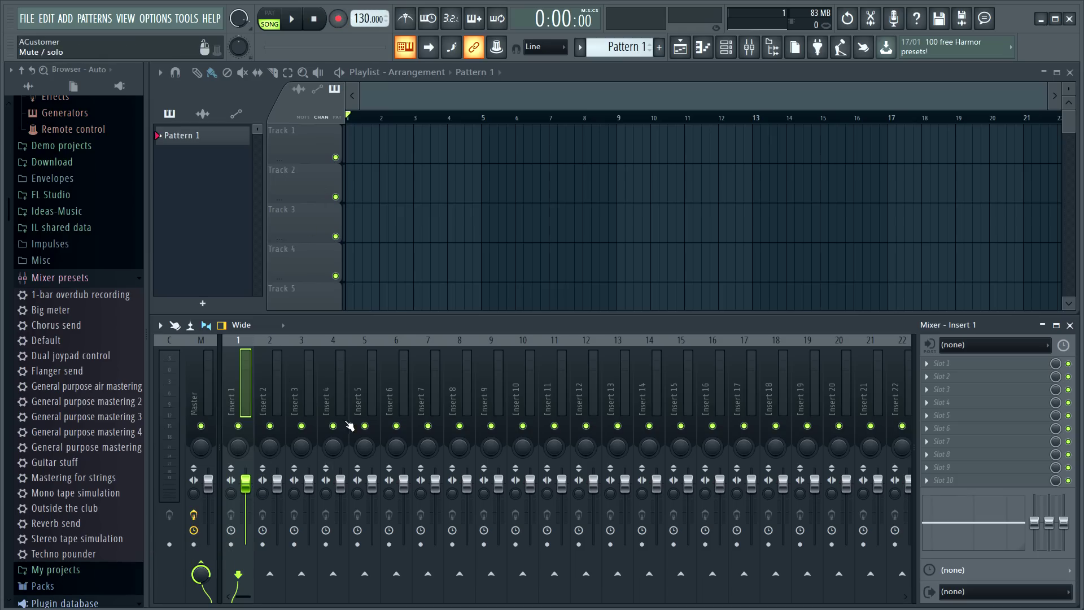
- Select FL Studio ASIO as the audio device in Audio settings
click(160, 20)
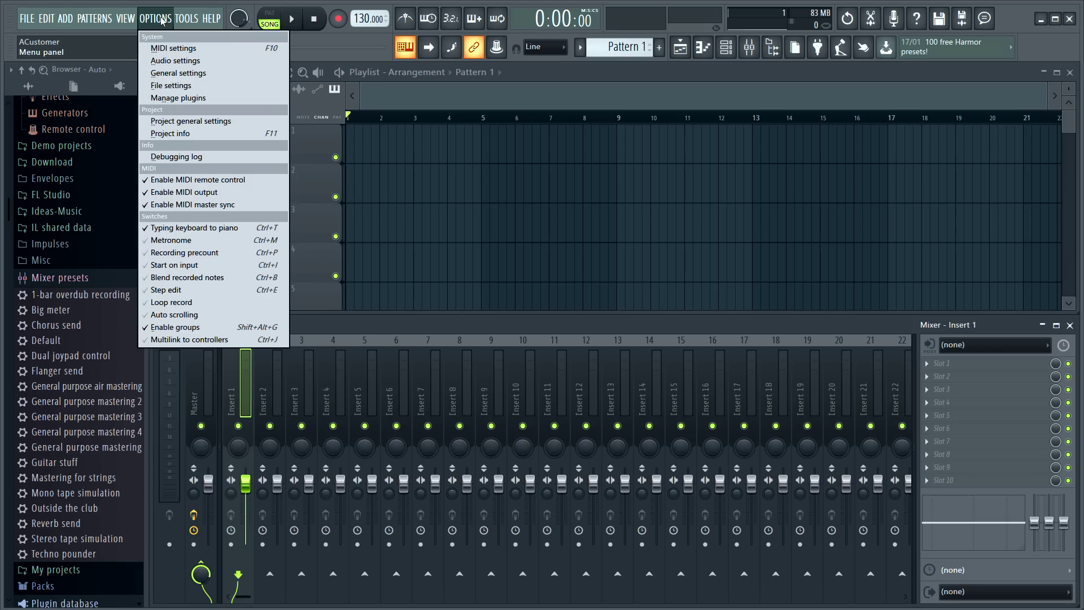
click(169, 60)
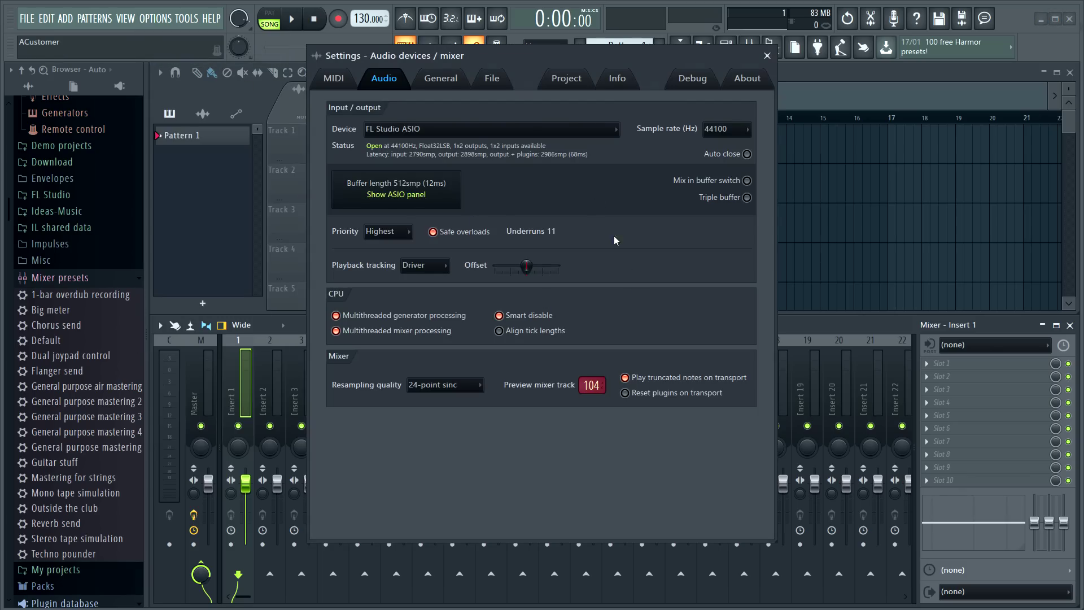
click(529, 130)
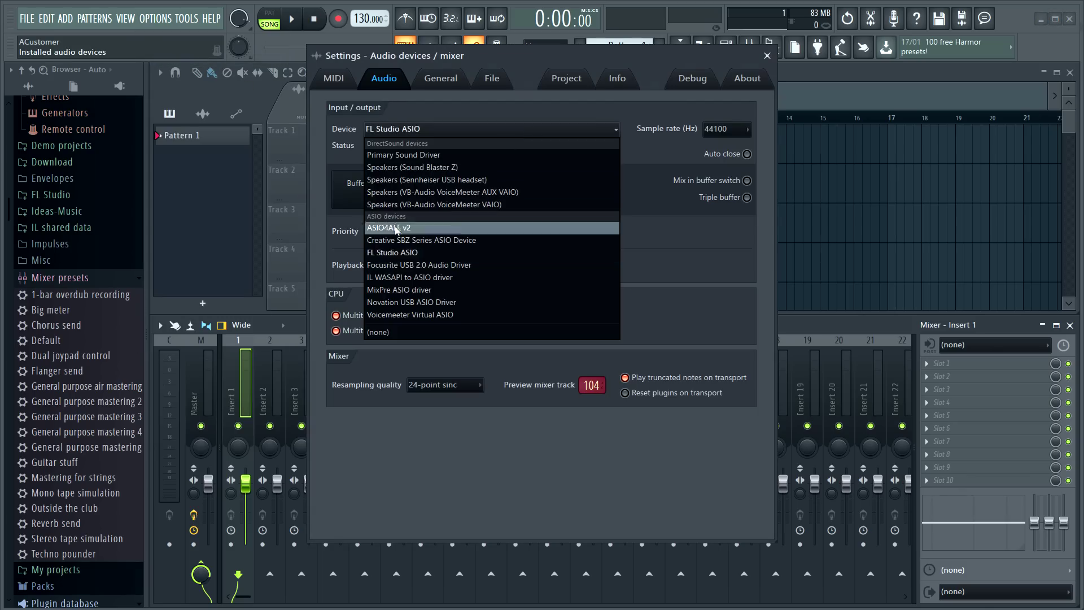
click(432, 254)
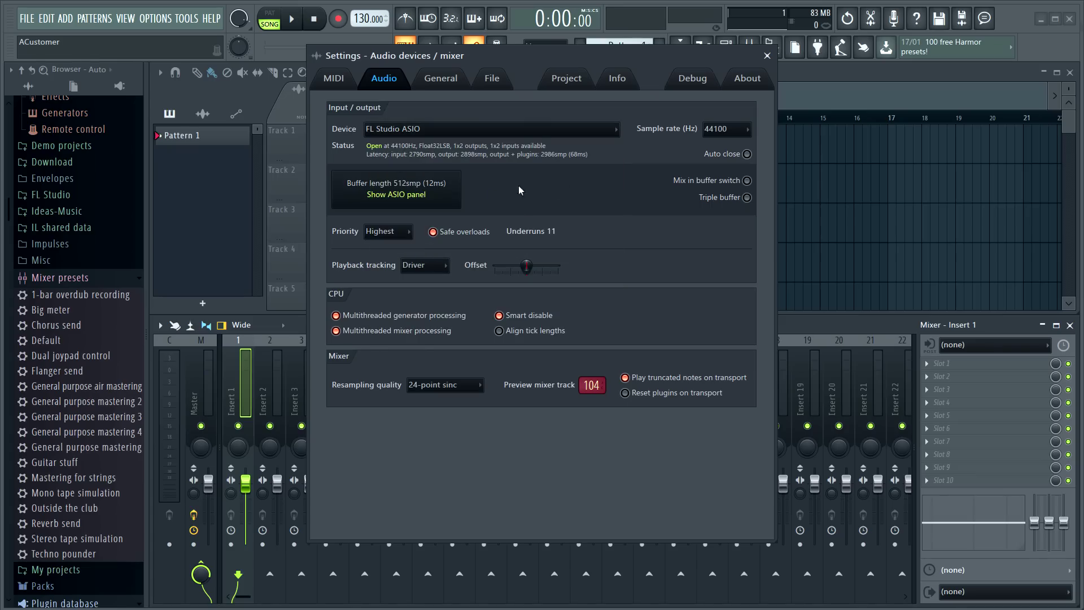
- Show the ASIO panel and list its available recording inputs
click(421, 196)
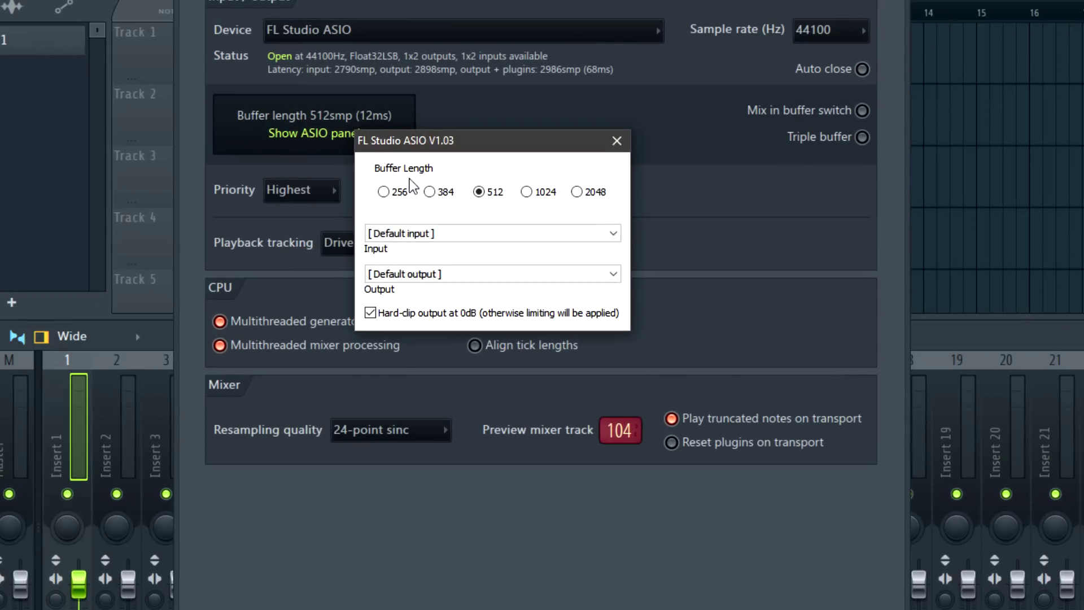
click(489, 234)
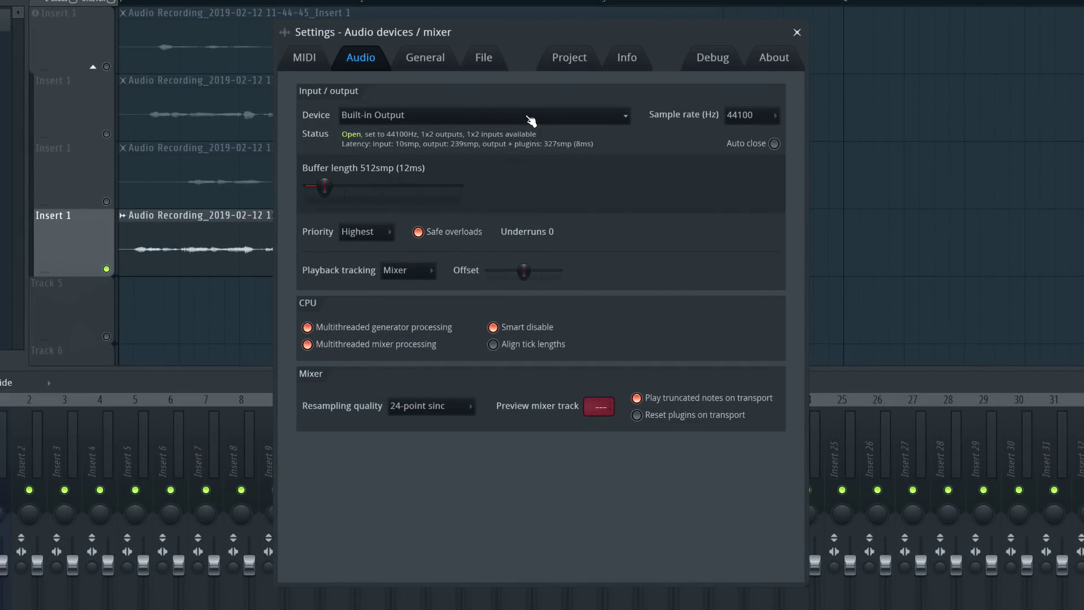
- Keep Built-in Output as the audio device and close the Settings window
click(528, 117)
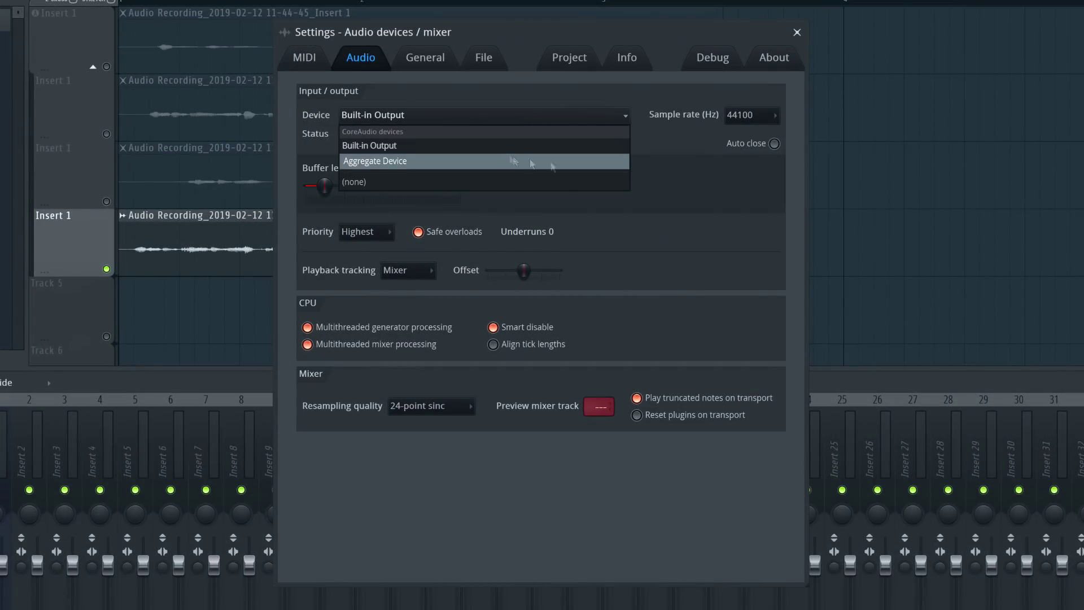
click(730, 233)
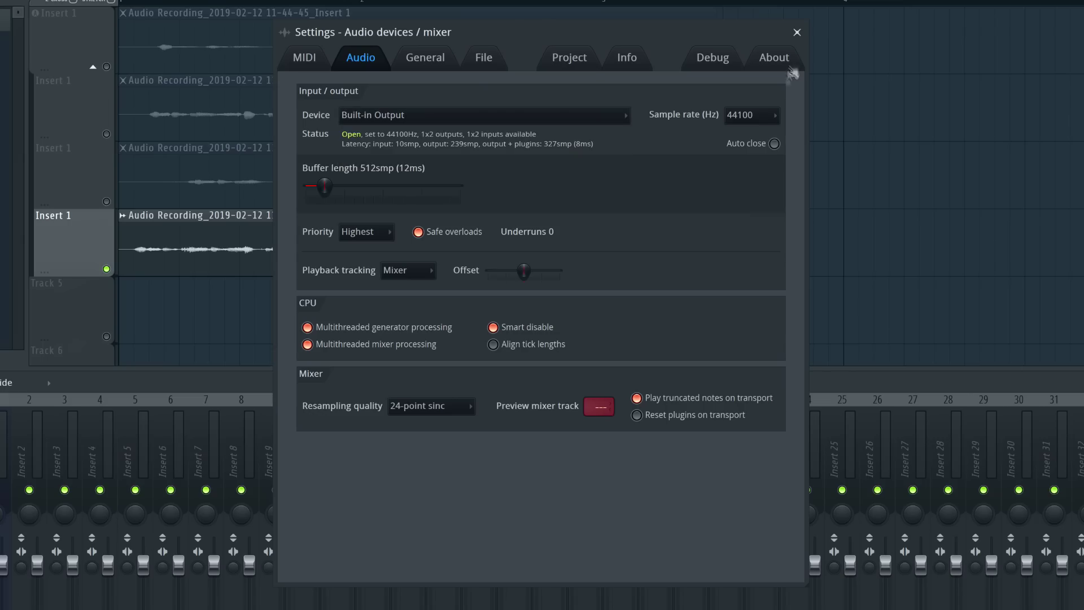
click(797, 33)
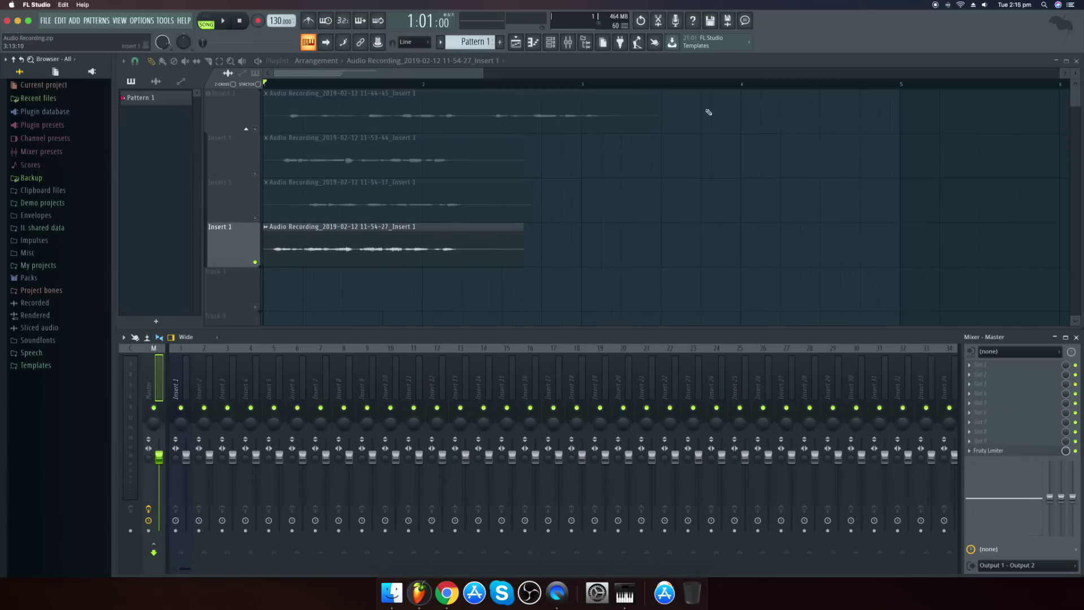
- Find Audio MIDI Setup by searching Applications for 'audio midi', launch it and select Built-in Microphone
click(391, 592)
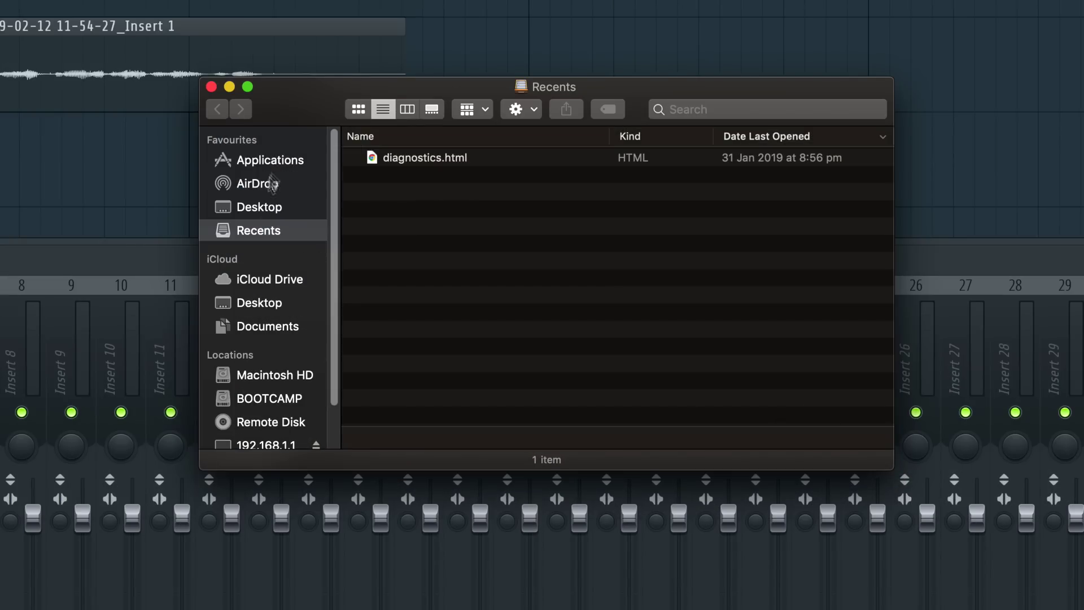
click(273, 160)
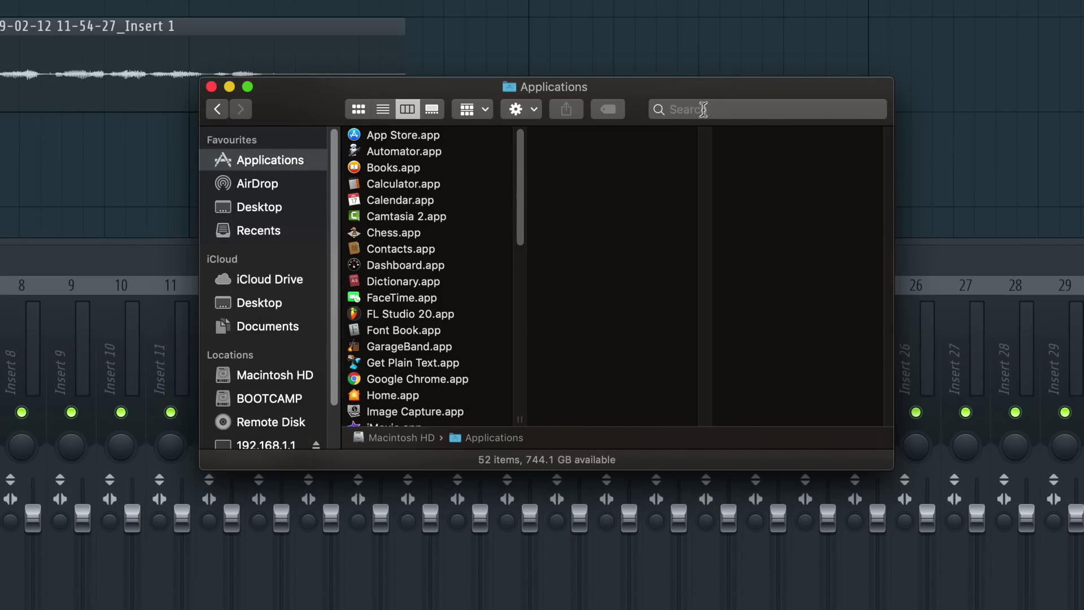
click(701, 110)
text(audio midi)
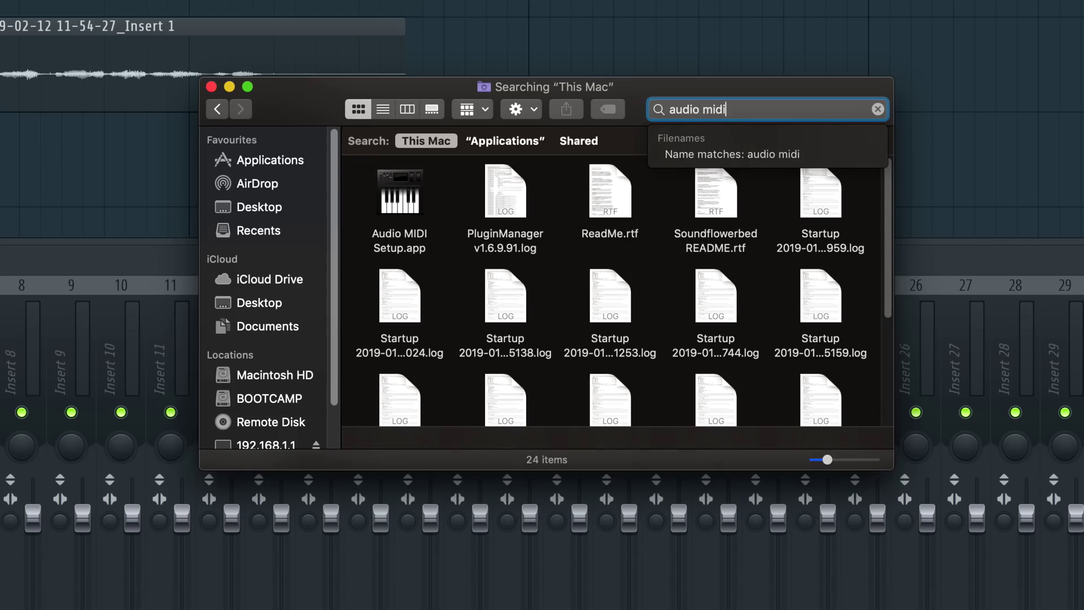
double_click(412, 208)
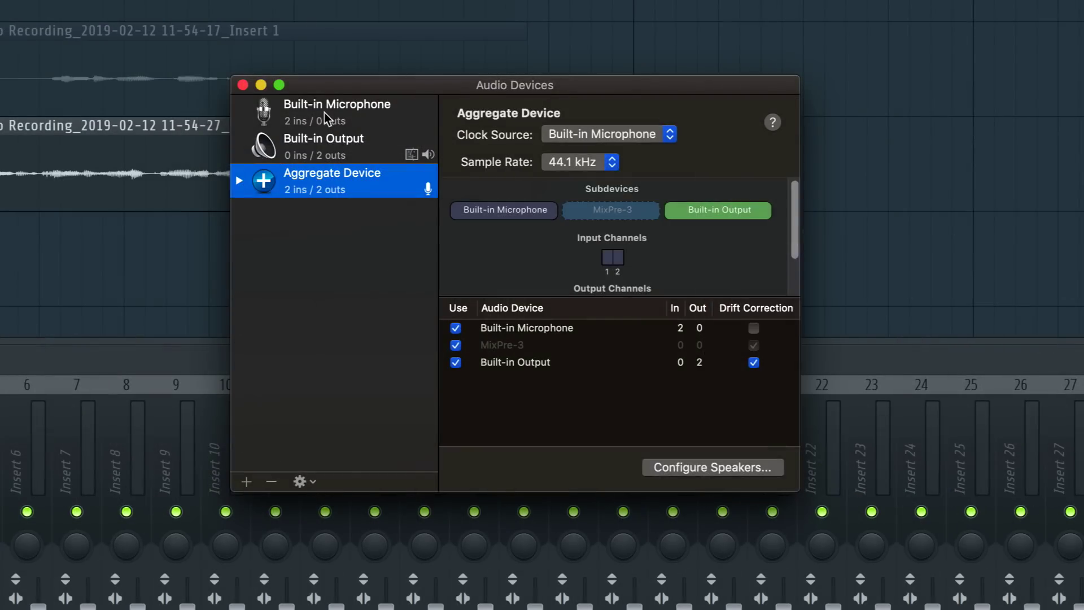
click(324, 113)
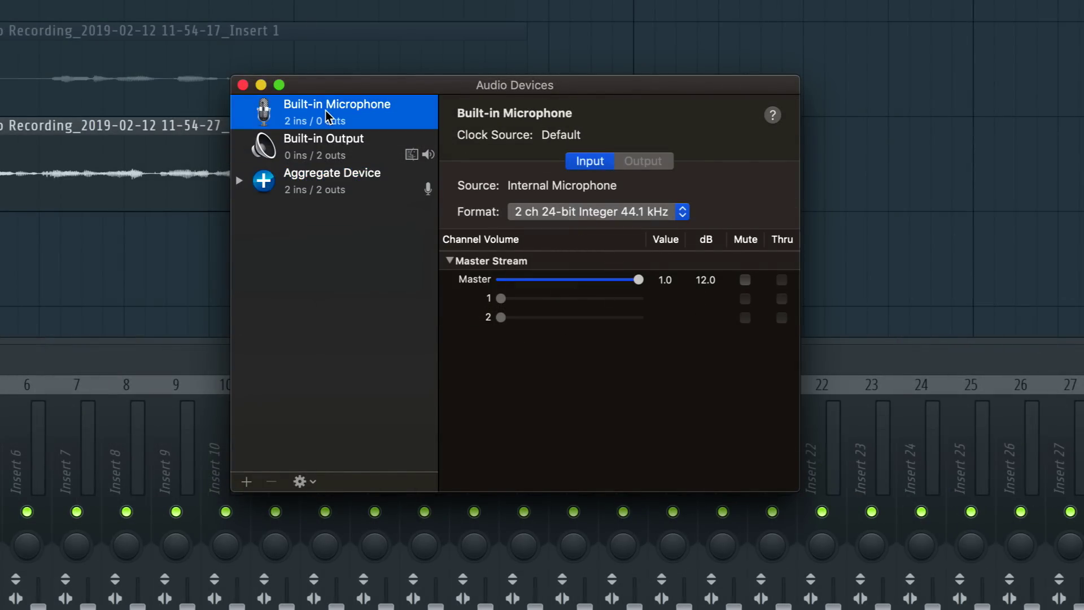
- Inspect Built-in Output, then expand and select the Aggregate Device to see its member devices
click(318, 149)
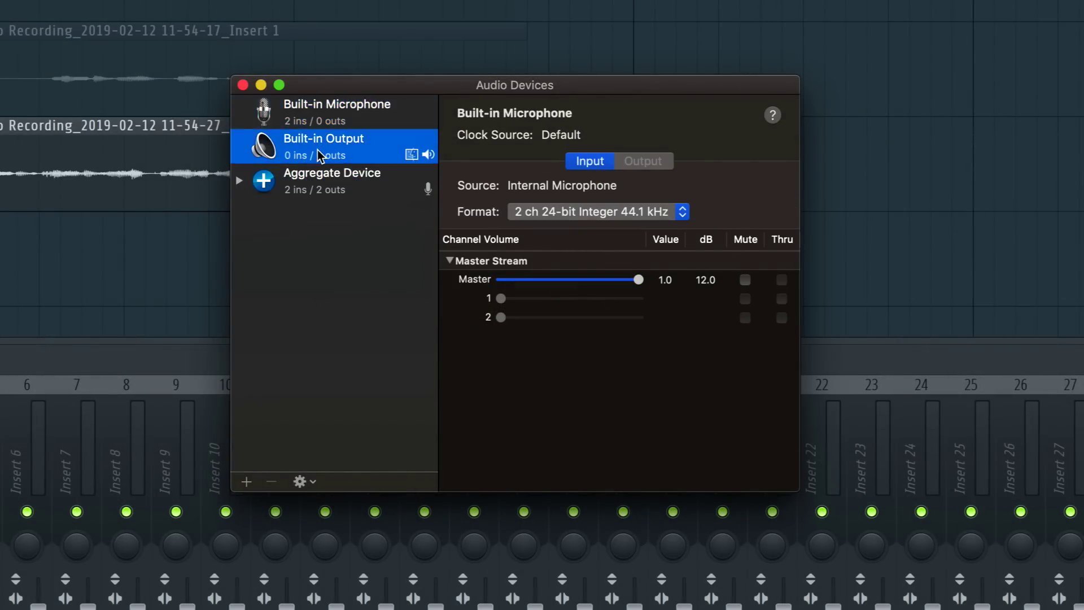
click(240, 183)
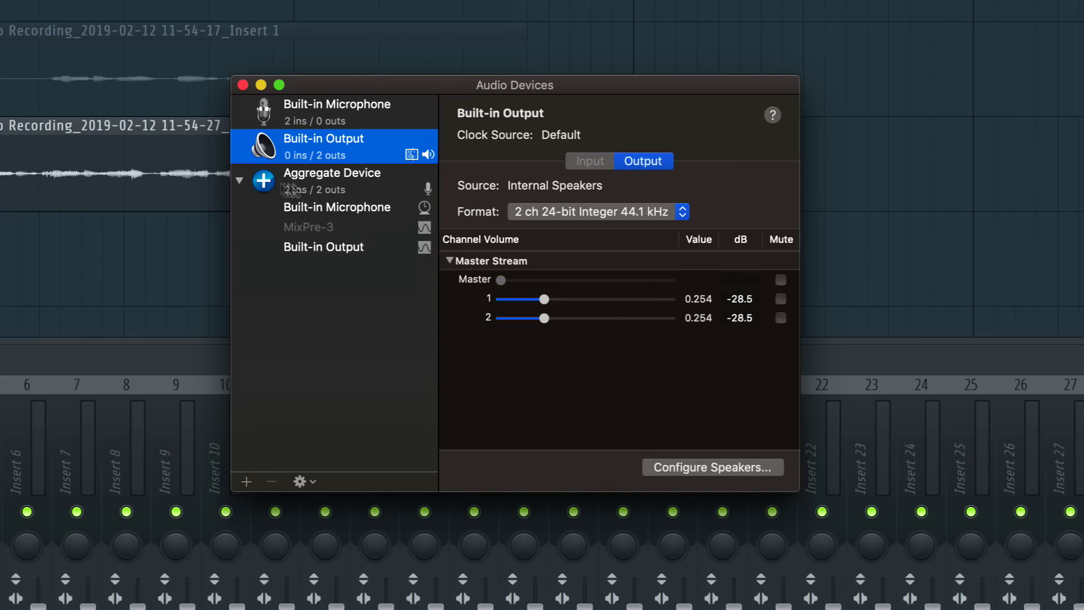
click(317, 181)
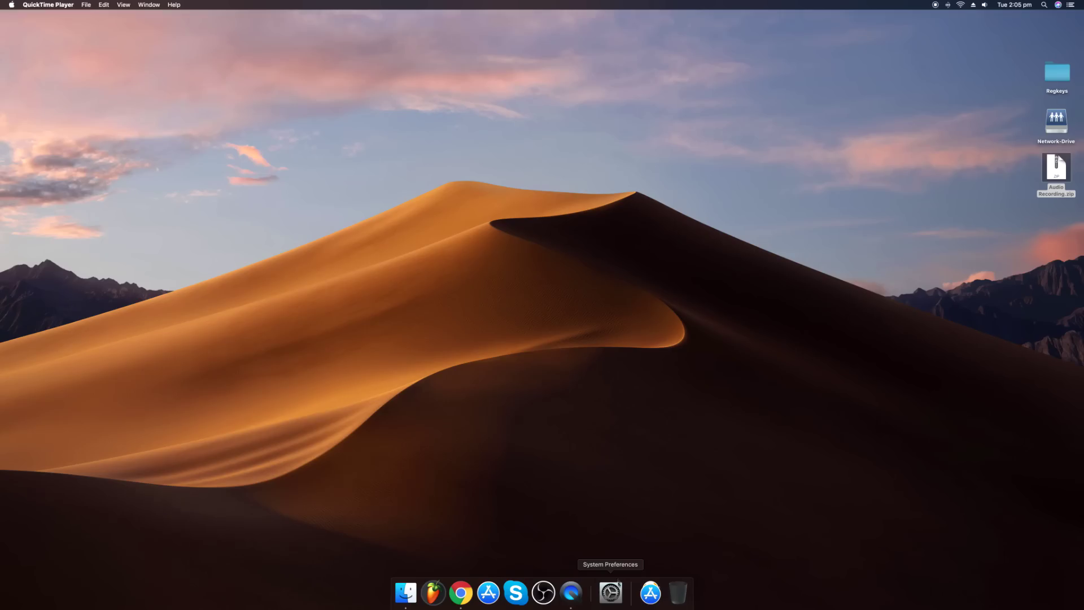
- In System Preferences, open Security & Privacy and unlock it with the account password
click(613, 594)
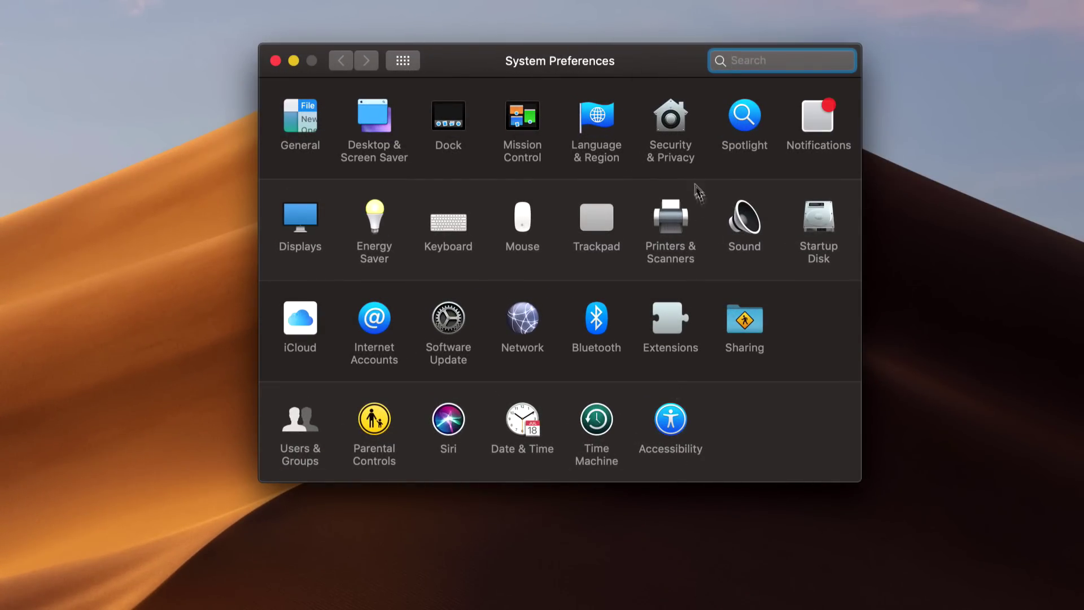
click(672, 120)
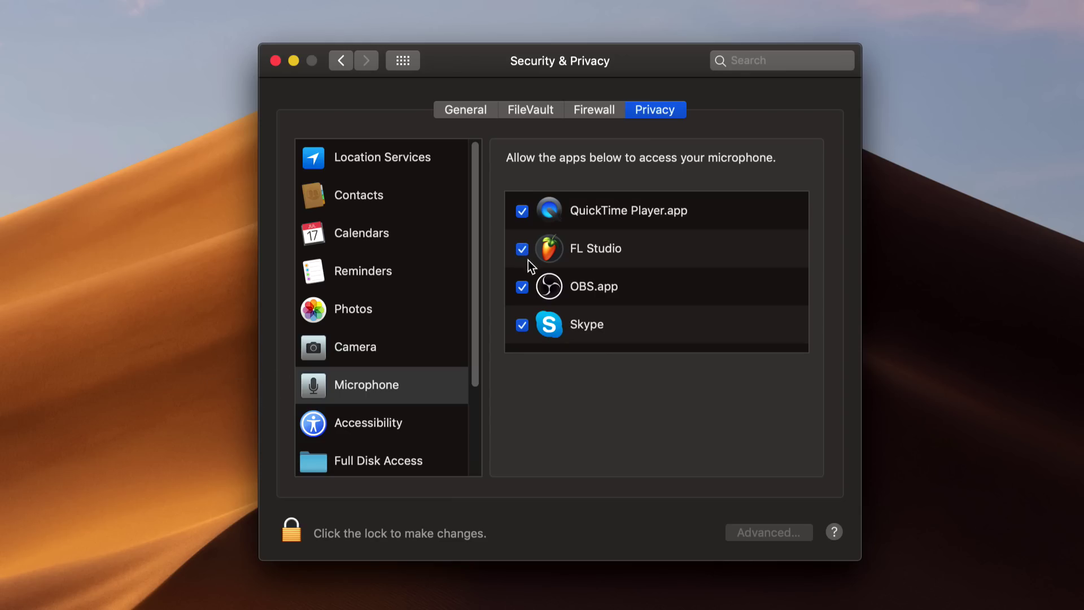
click(292, 532)
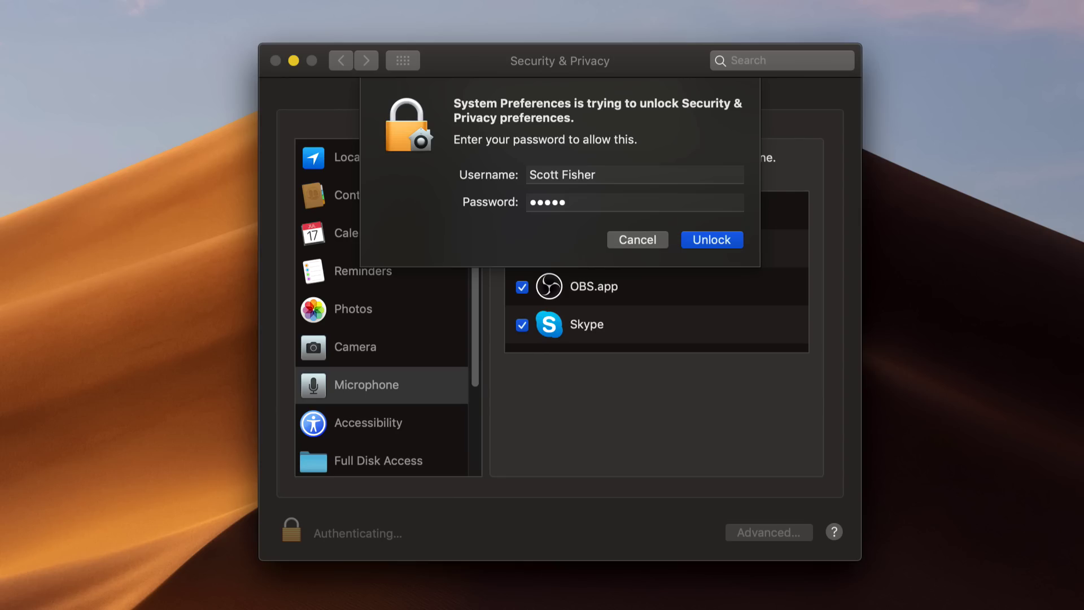
key(Return)
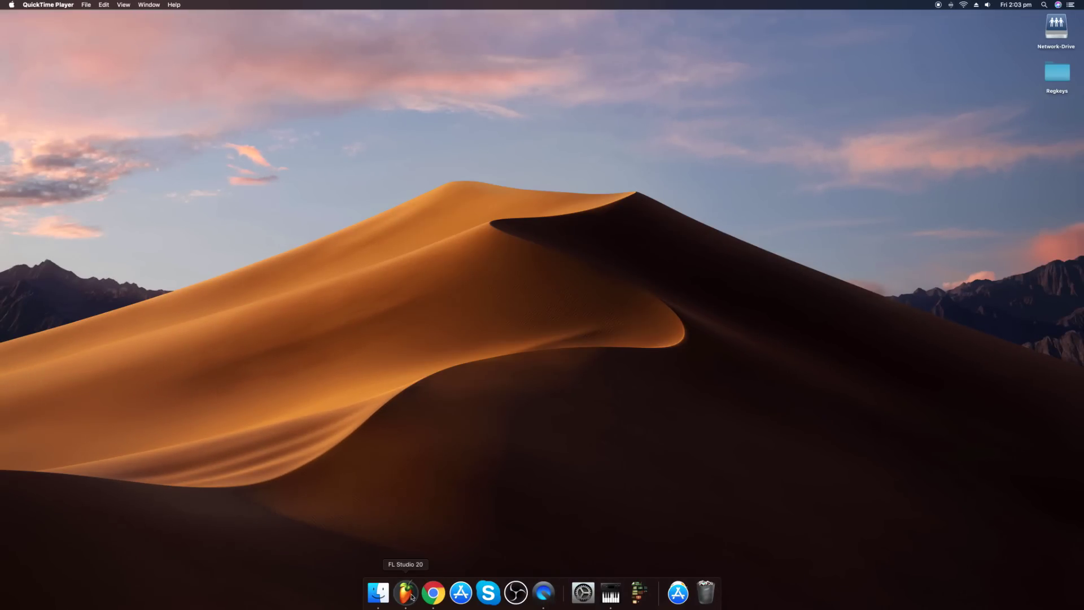
- Bring FL Studio back up and record a vocal take into the Knock Me Out project
click(409, 594)
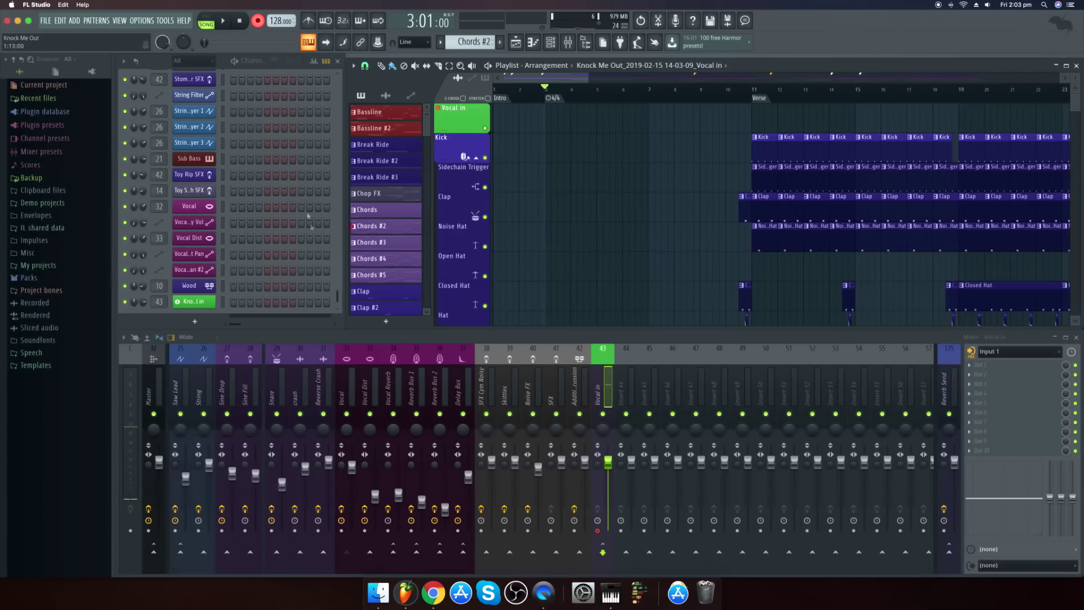
click(226, 22)
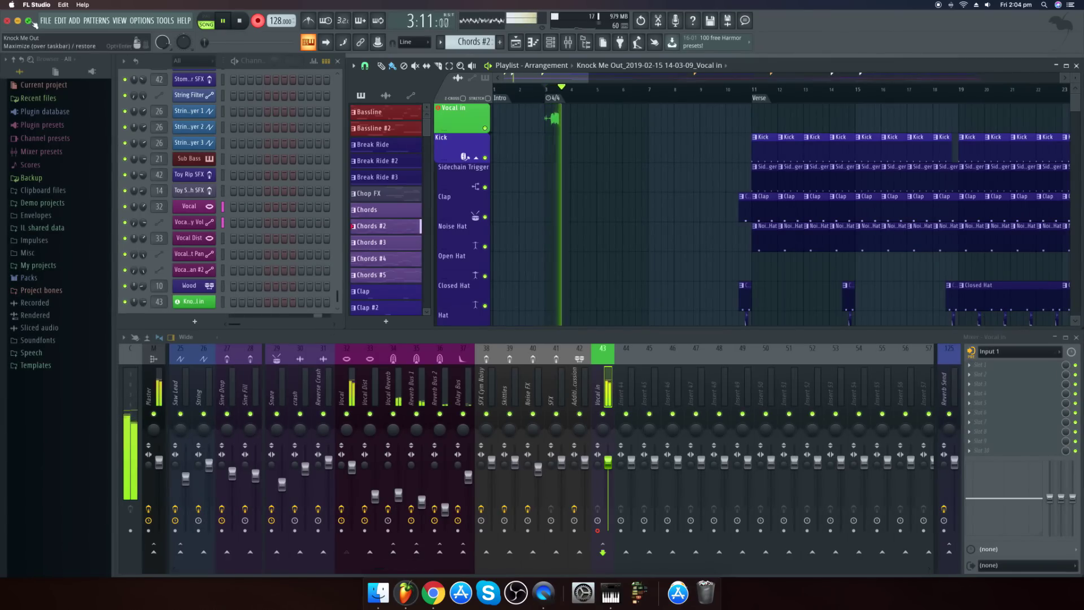